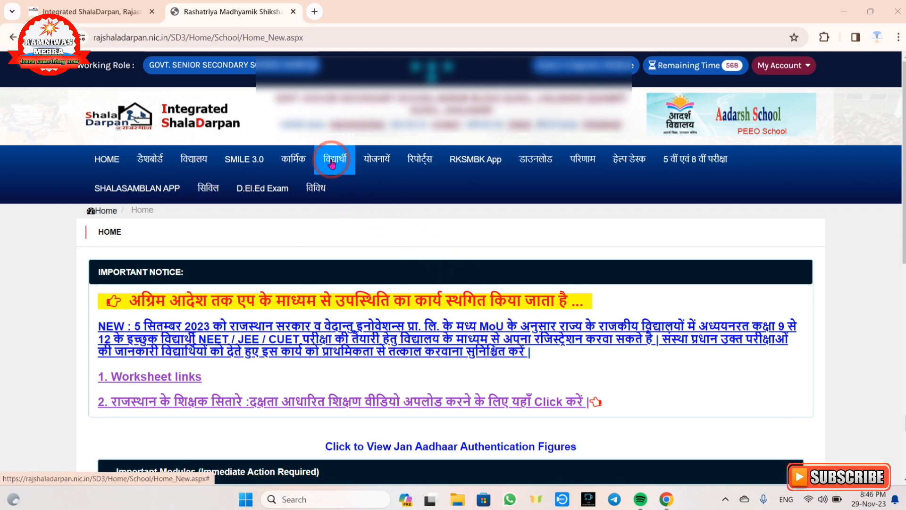
Open the student third language and vocational subject entry (Format 7A) and load session 2023-24, class 6, section A
{"action": "left_click", "coordinate": [332, 164]}
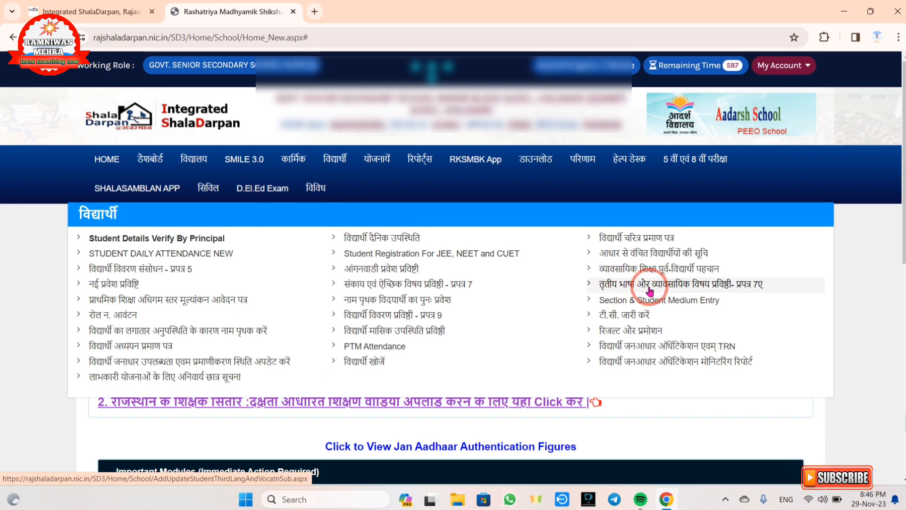
{"action": "left_click", "coordinate": [735, 286]}
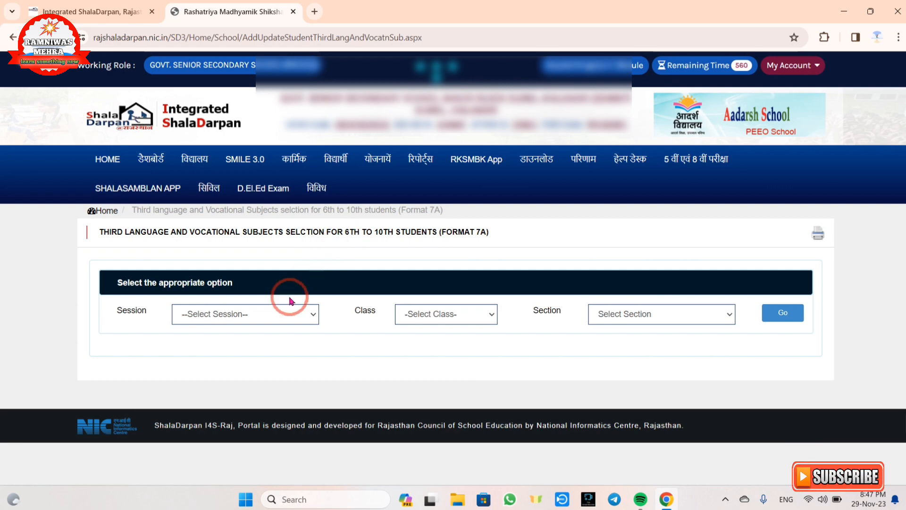
{"action": "left_click", "coordinate": [199, 316]}
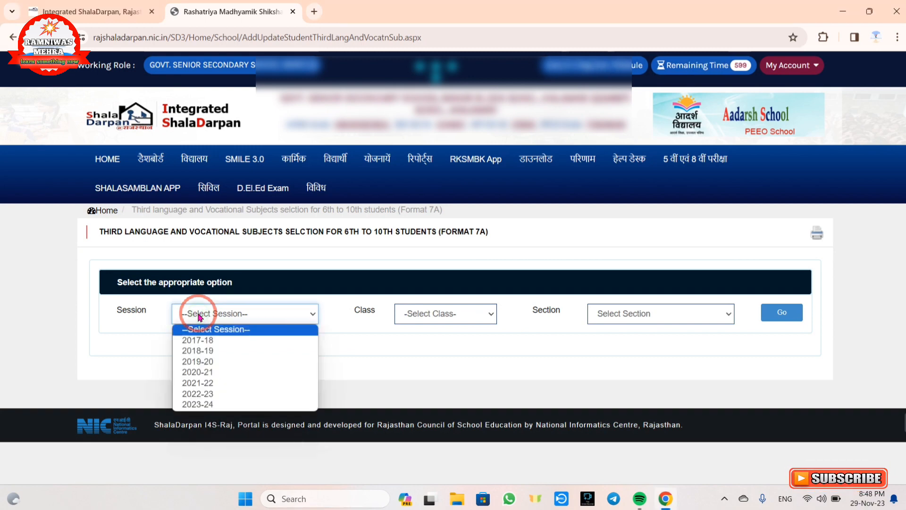
{"action": "left_click", "coordinate": [207, 404]}
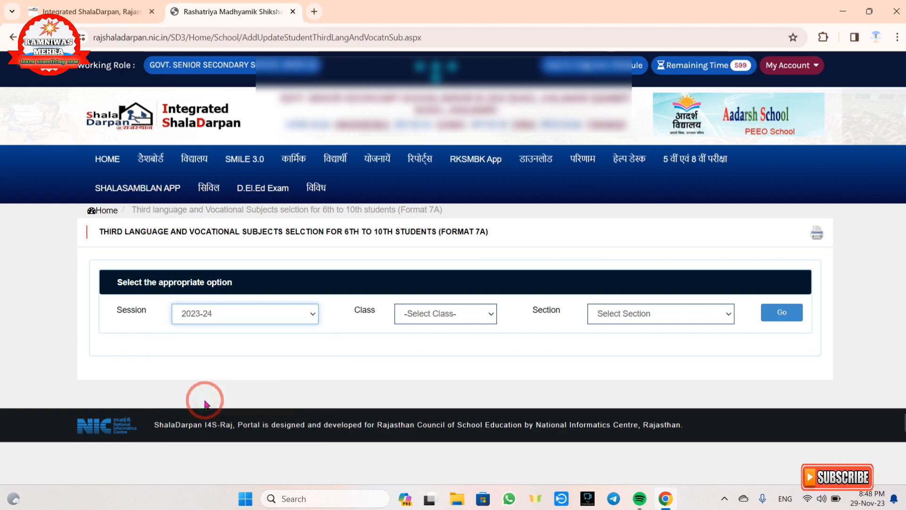
{"action": "left_click", "coordinate": [430, 314]}
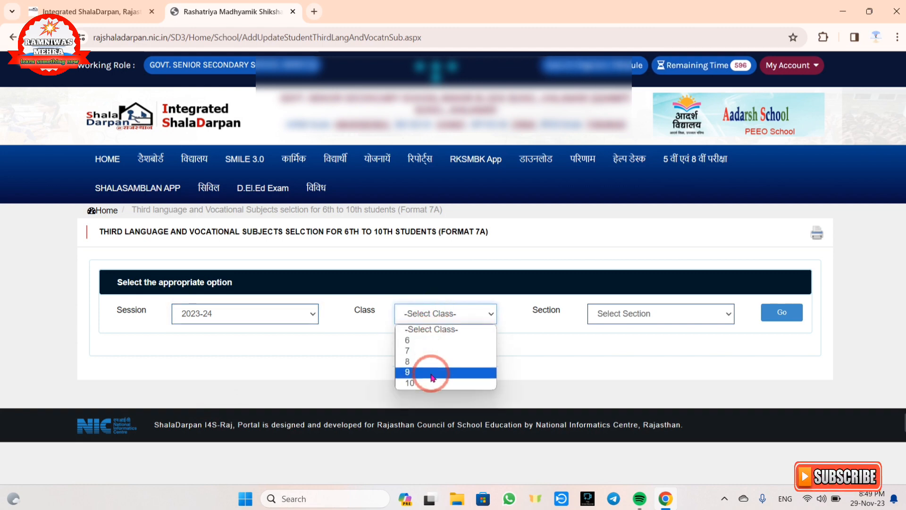
{"action": "left_click", "coordinate": [423, 342]}
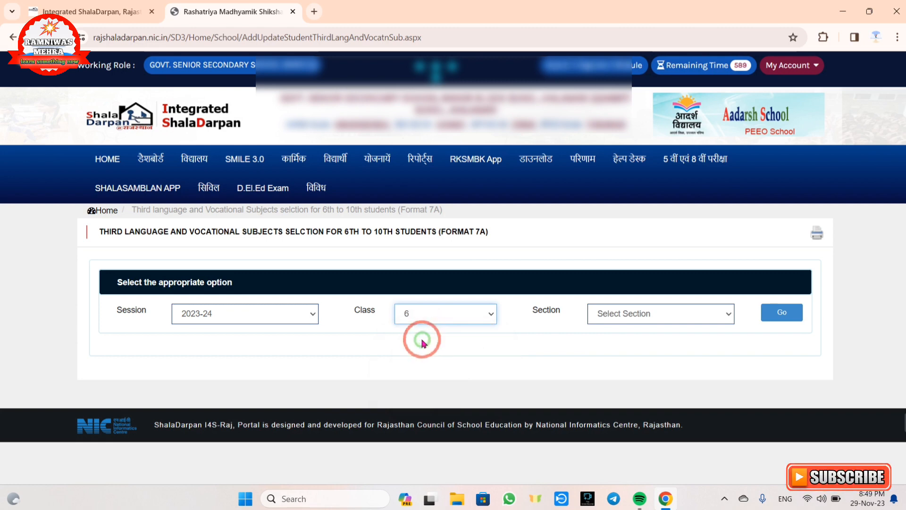
{"action": "left_click", "coordinate": [648, 314]}
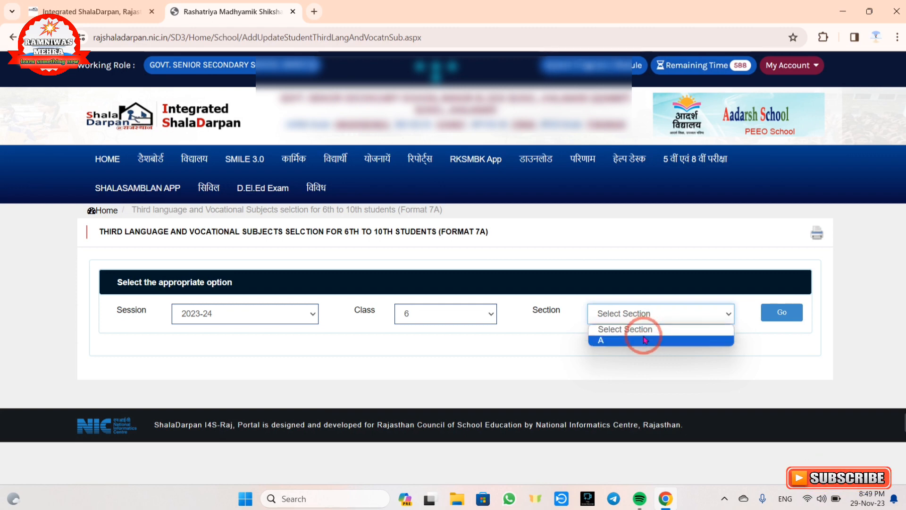
{"action": "left_click", "coordinate": [643, 336]}
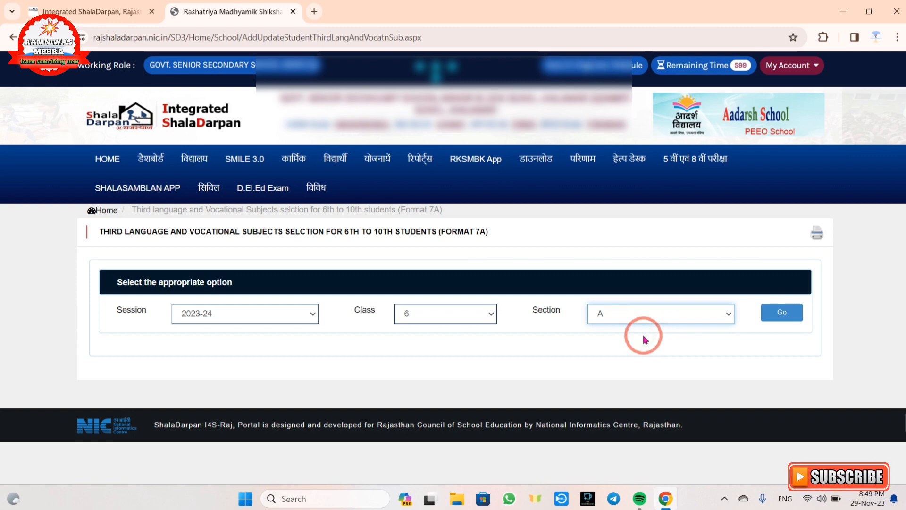
{"action": "left_click", "coordinate": [778, 312]}
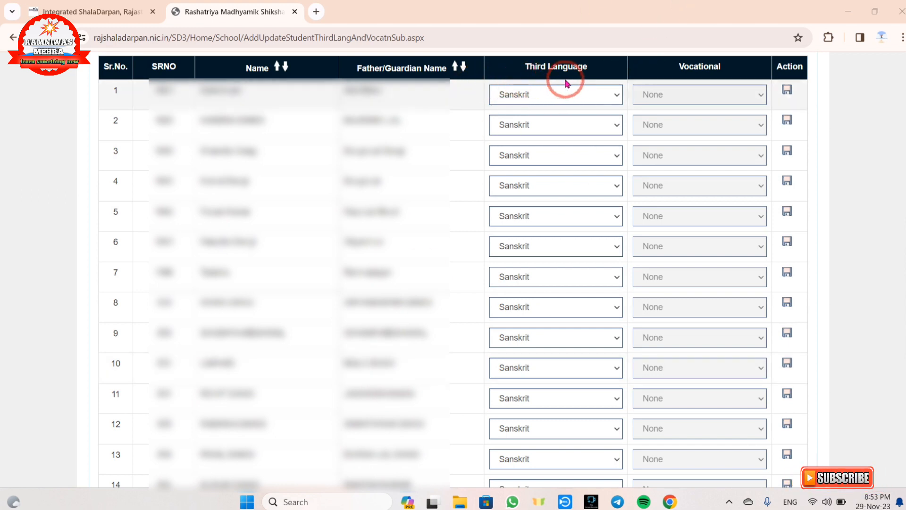
Choose Sanskrit as the first student's third language and submit the subjects of all students in the class
{"action": "left_click", "coordinate": [531, 98]}
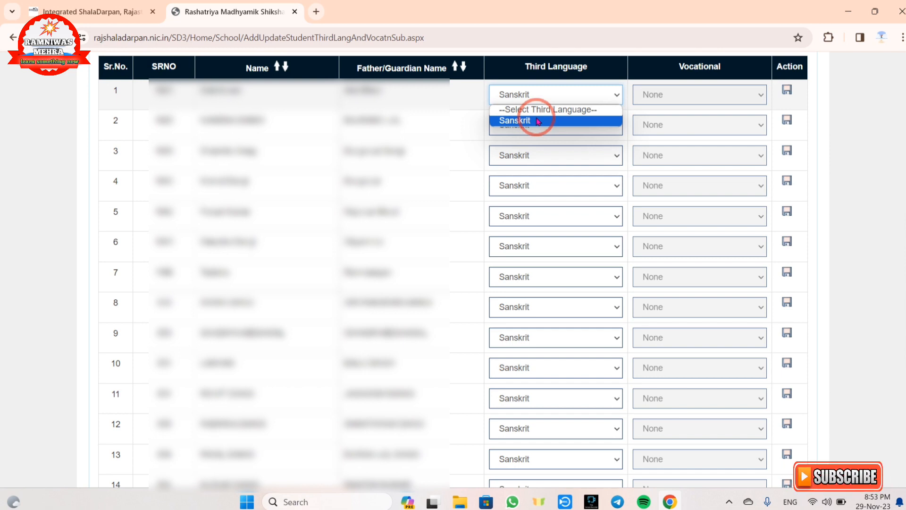
{"action": "left_click", "coordinate": [538, 121]}
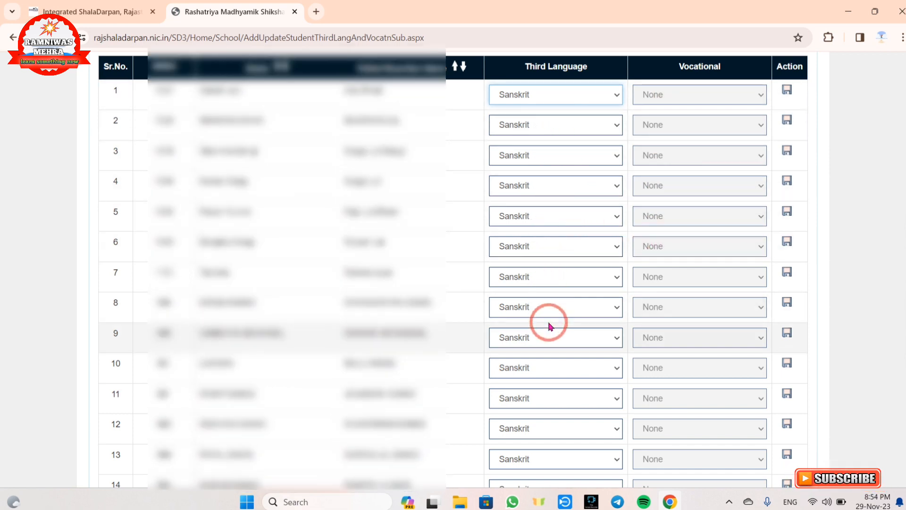
{"action": "scroll", "coordinate": [550, 326], "scroll_direction": "down", "scroll_amount": 5}
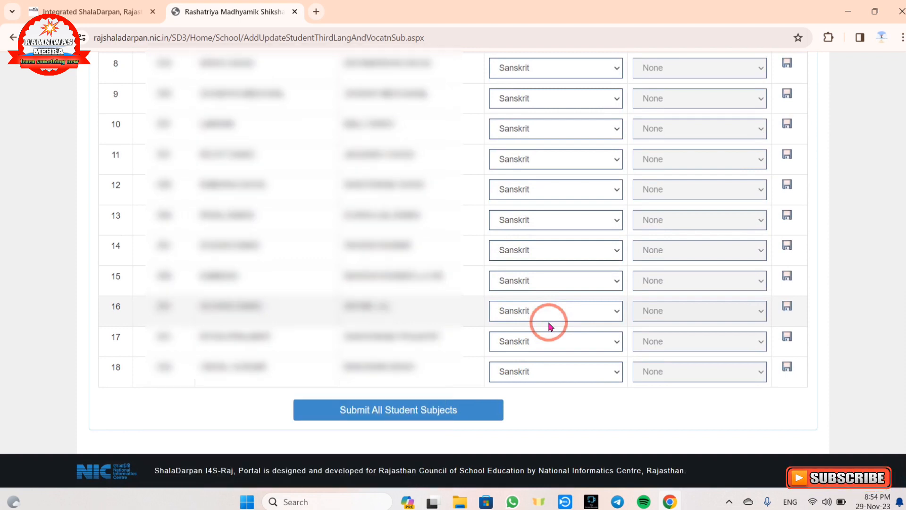
{"action": "left_click", "coordinate": [411, 420]}
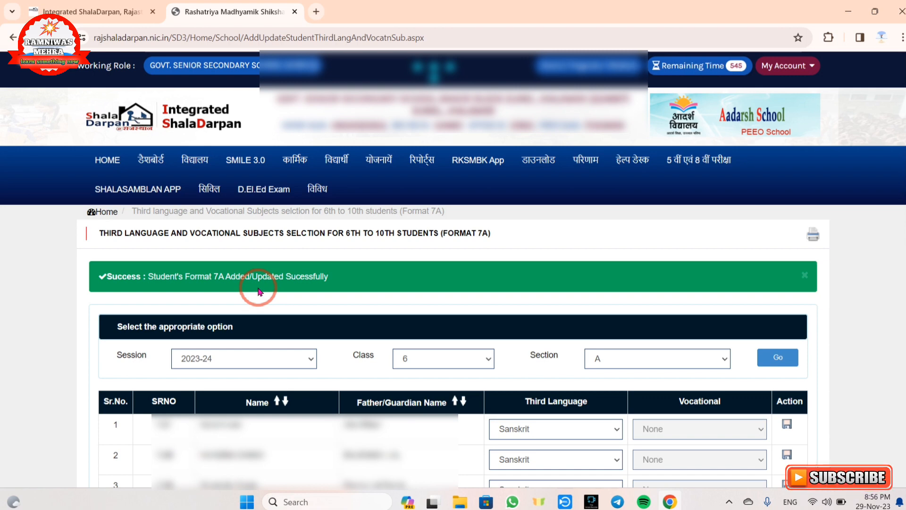
Open the student faculty and optional subject entry (Format 7), and tick and clear the zero enrolment option for class 11
{"action": "left_click", "coordinate": [337, 172]}
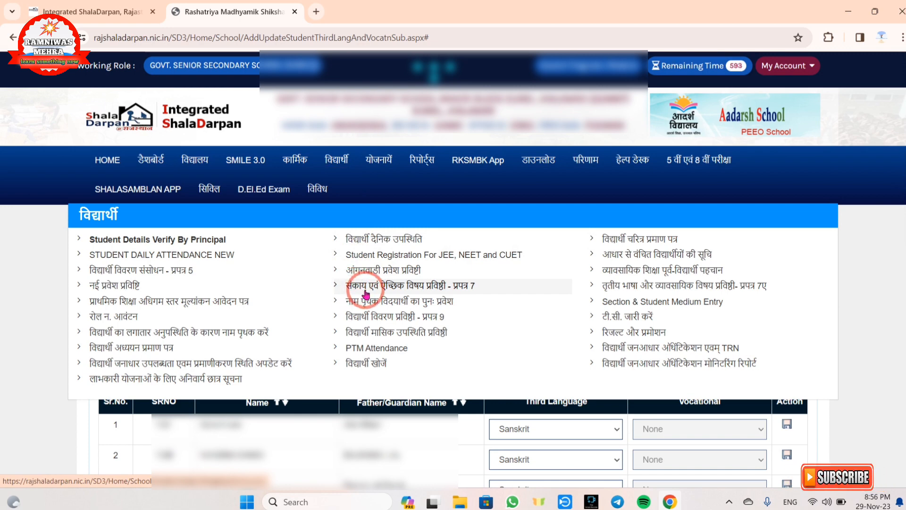
{"action": "left_click", "coordinate": [424, 287]}
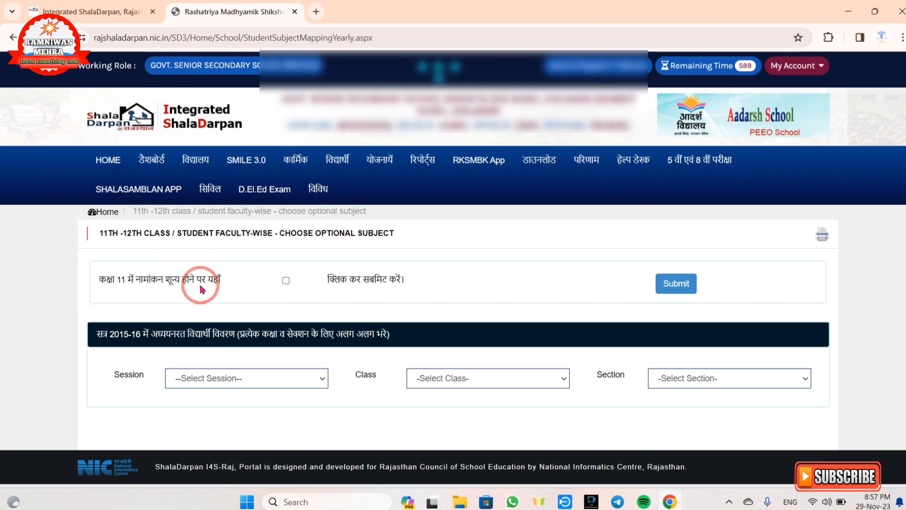
{"action": "left_click", "coordinate": [286, 281]}
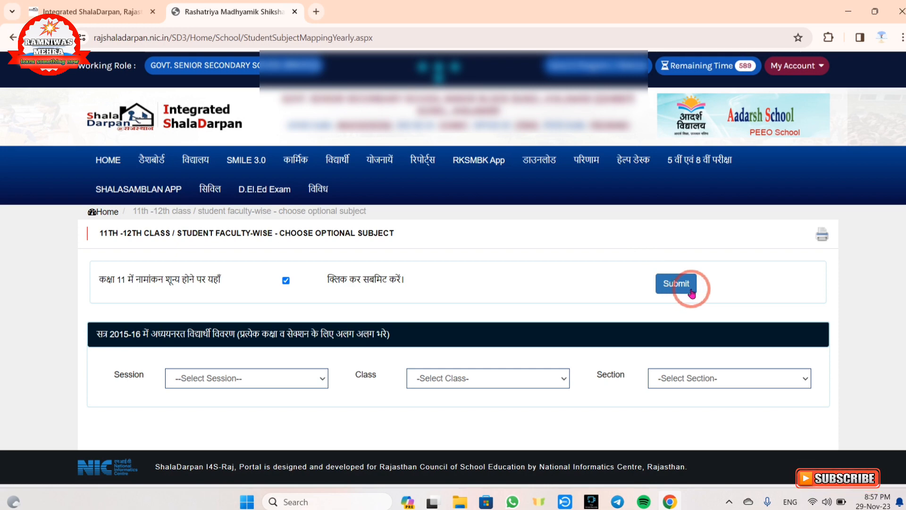
{"action": "left_click", "coordinate": [285, 281]}
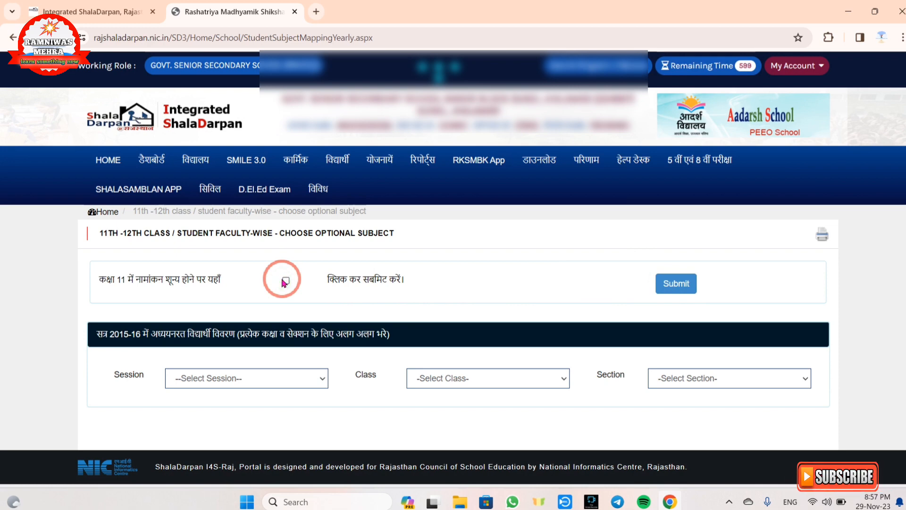
Load the student list for session 2023-24, class 11, section A
{"action": "left_click", "coordinate": [231, 378]}
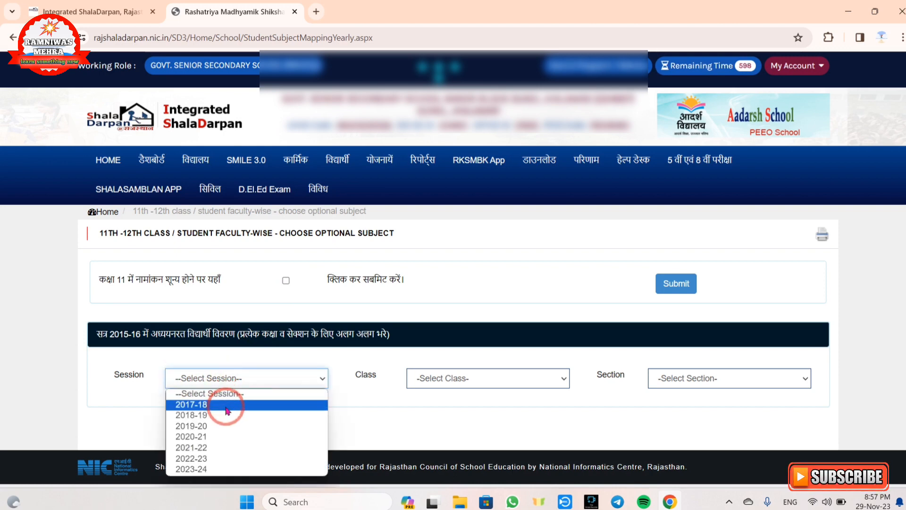
{"action": "left_click", "coordinate": [222, 469]}
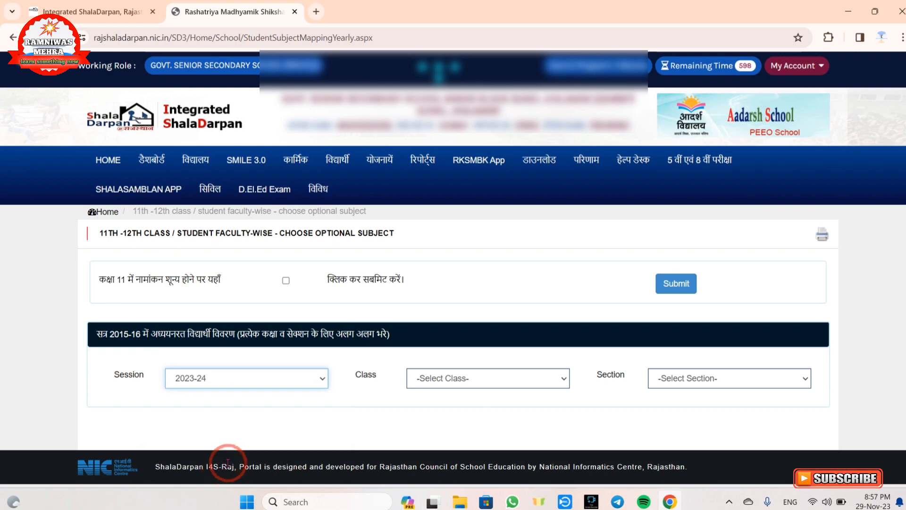
{"action": "left_click", "coordinate": [475, 381]}
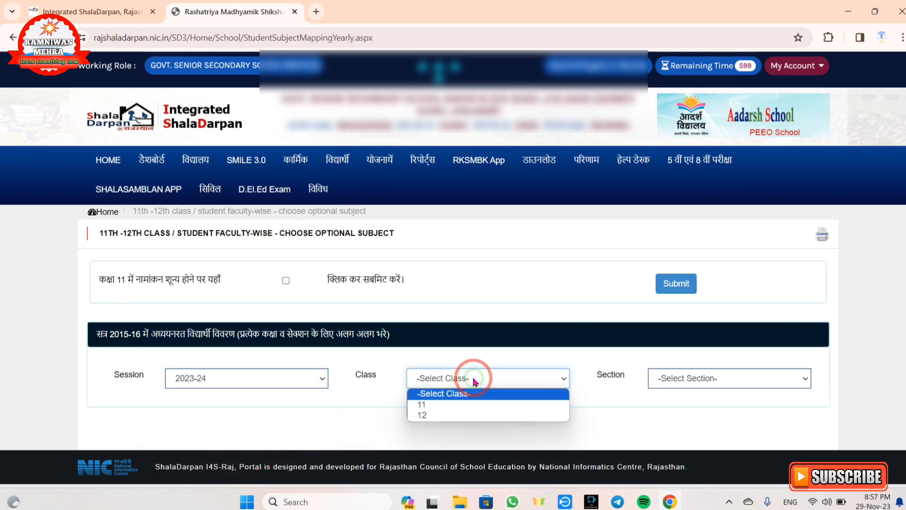
{"action": "left_click", "coordinate": [464, 405]}
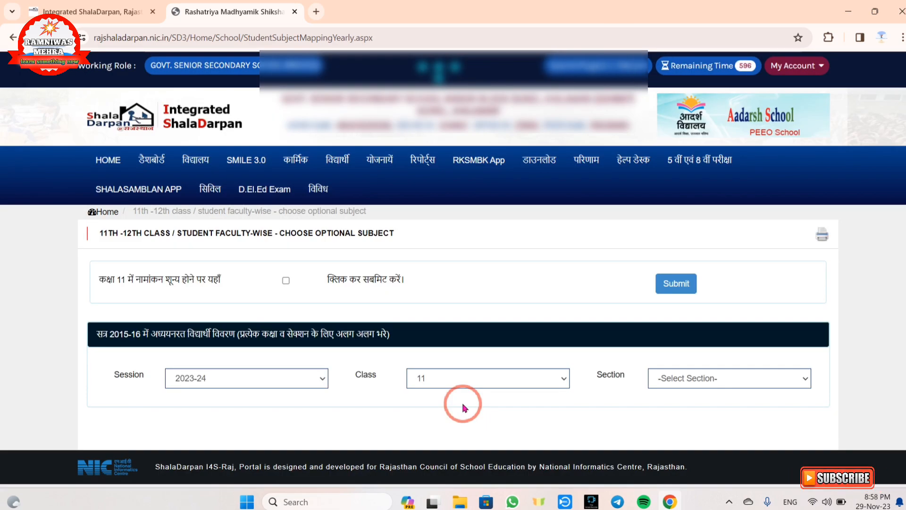
{"action": "left_click", "coordinate": [694, 379]}
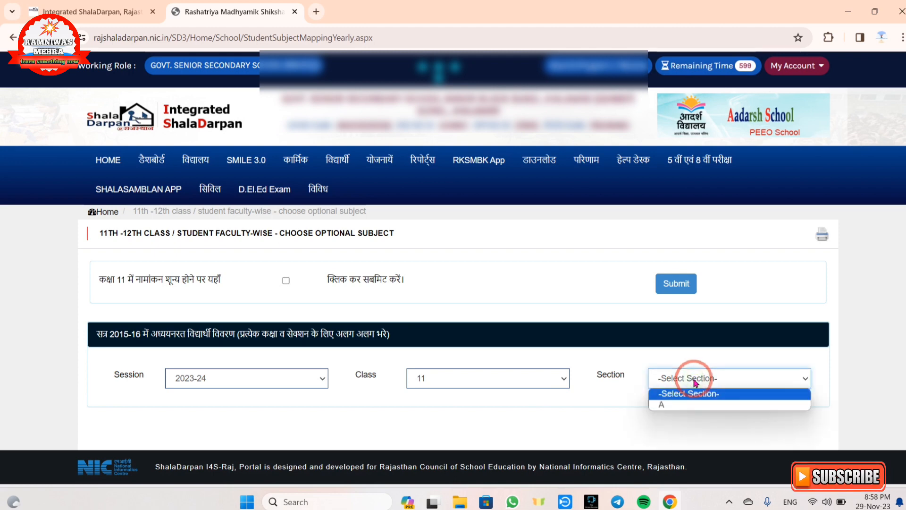
{"action": "left_click", "coordinate": [694, 404]}
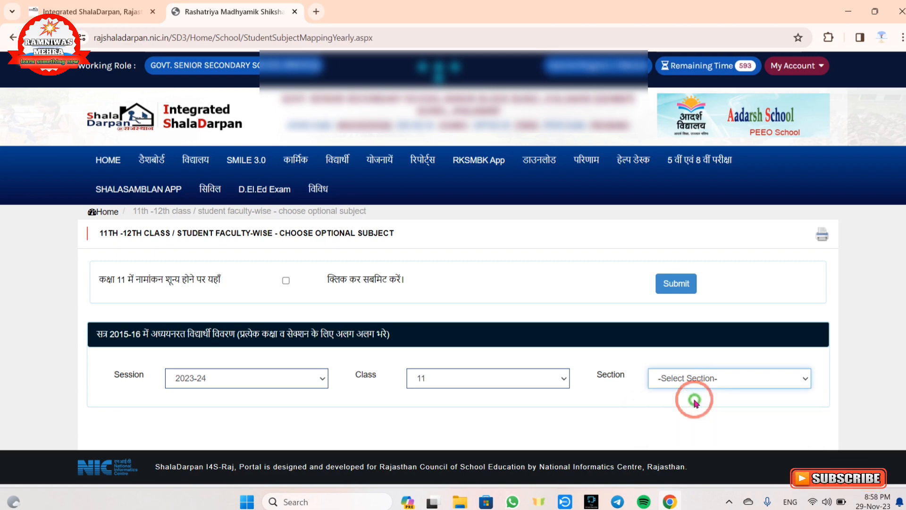
Edit the first student's row, choosing the Arts faculty and keeping Political Science as Optional Subject1, and save the row
{"action": "scroll", "coordinate": [520, 338], "scroll_direction": "down", "scroll_amount": 3}
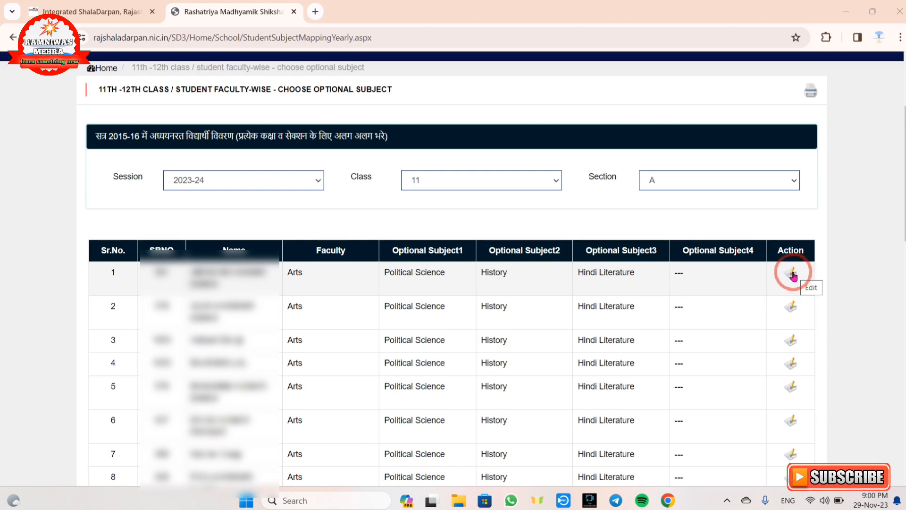
{"action": "left_click", "coordinate": [792, 274]}
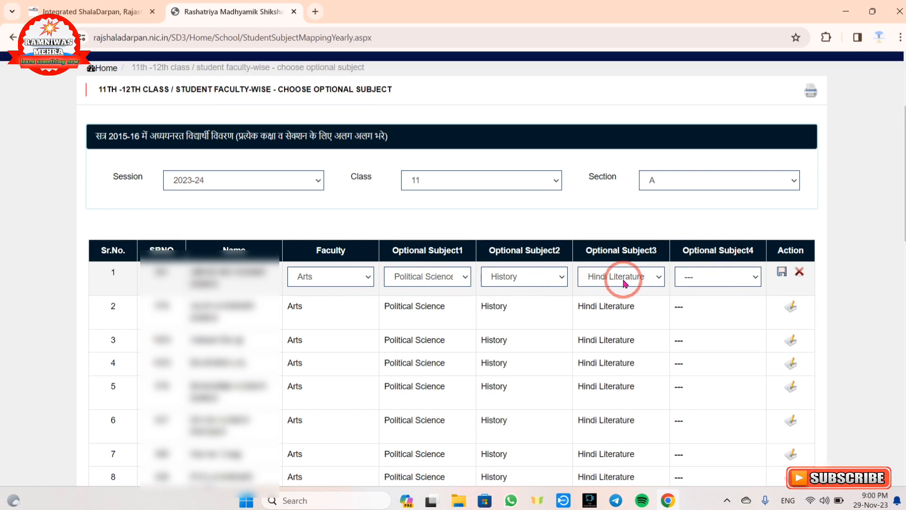
{"action": "left_click", "coordinate": [341, 279]}
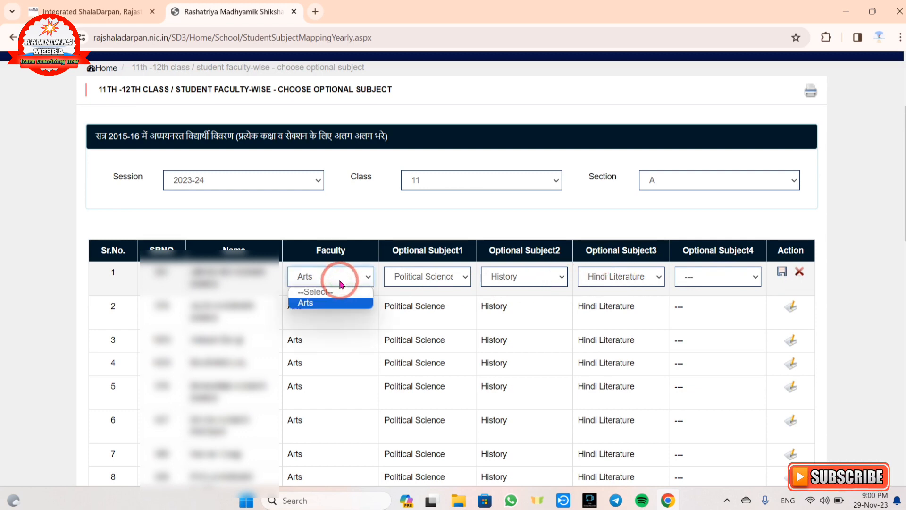
{"action": "left_click", "coordinate": [333, 301]}
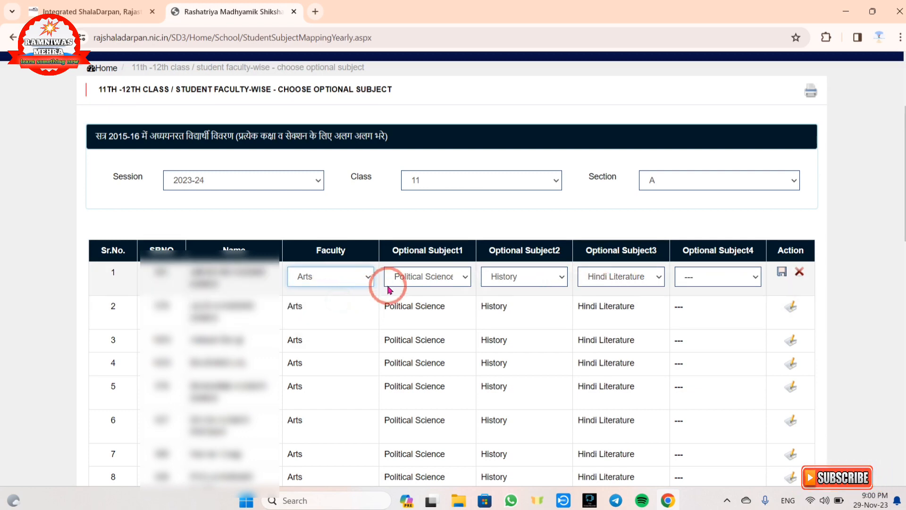
{"action": "left_click", "coordinate": [422, 282]}
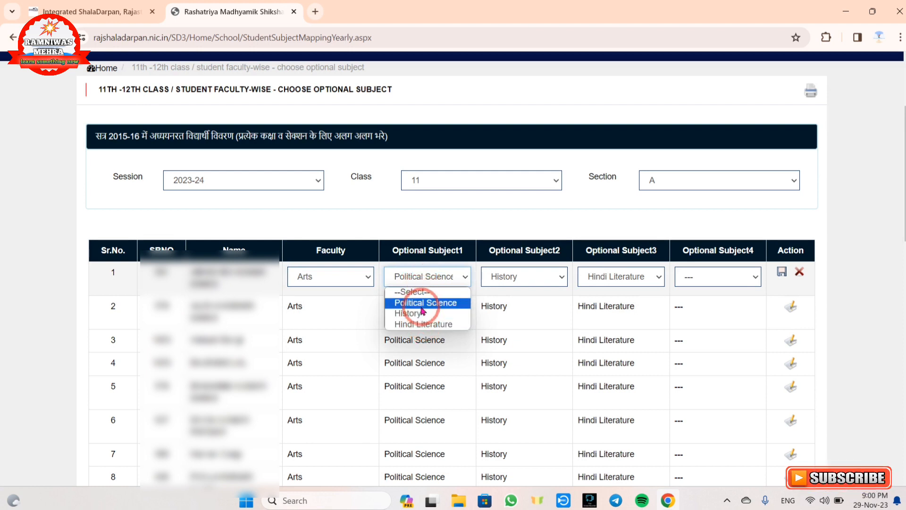
{"action": "left_click", "coordinate": [527, 297]}
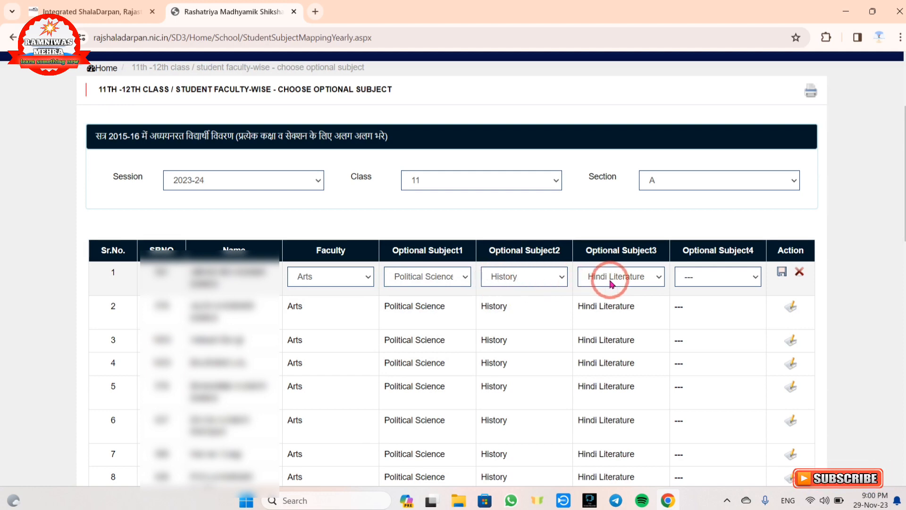
{"action": "left_click", "coordinate": [781, 274]}
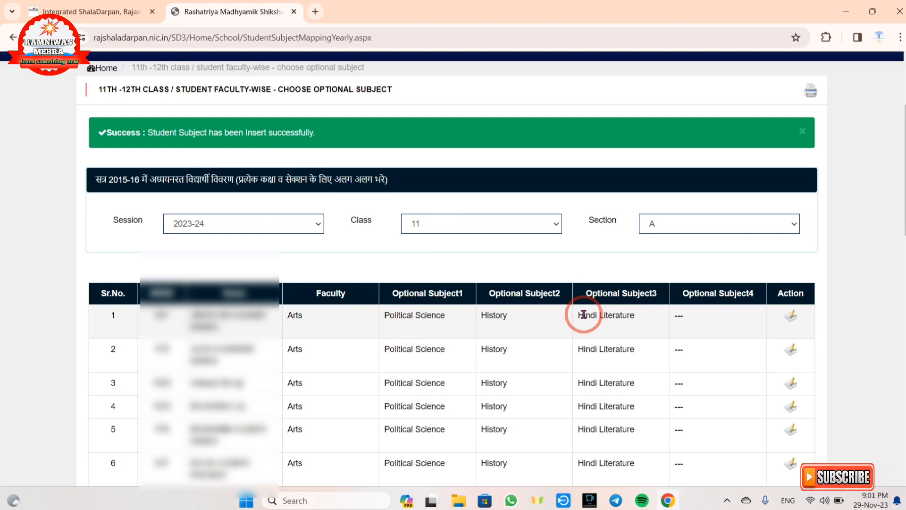
{"action": "scroll", "coordinate": [583, 315], "scroll_direction": "down", "scroll_amount": 6}
{"action": "scroll", "coordinate": [584, 315], "scroll_direction": "down", "scroll_amount": 10}
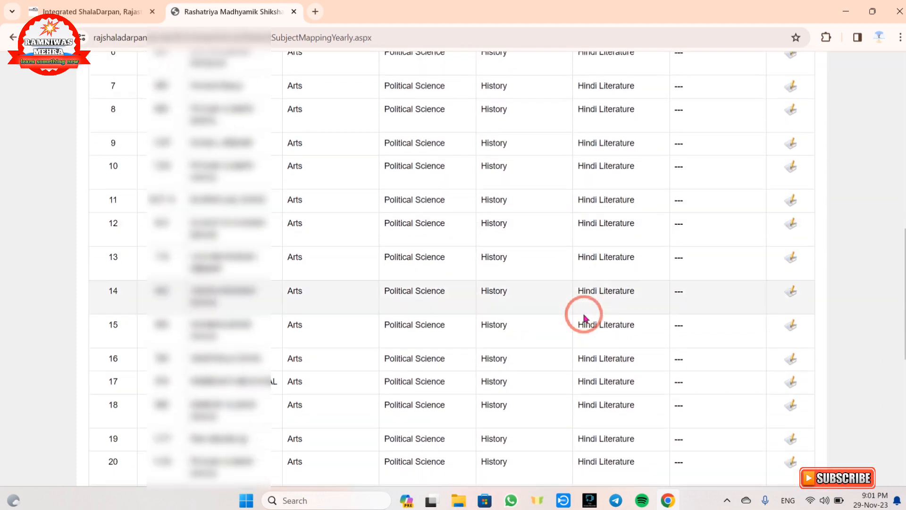